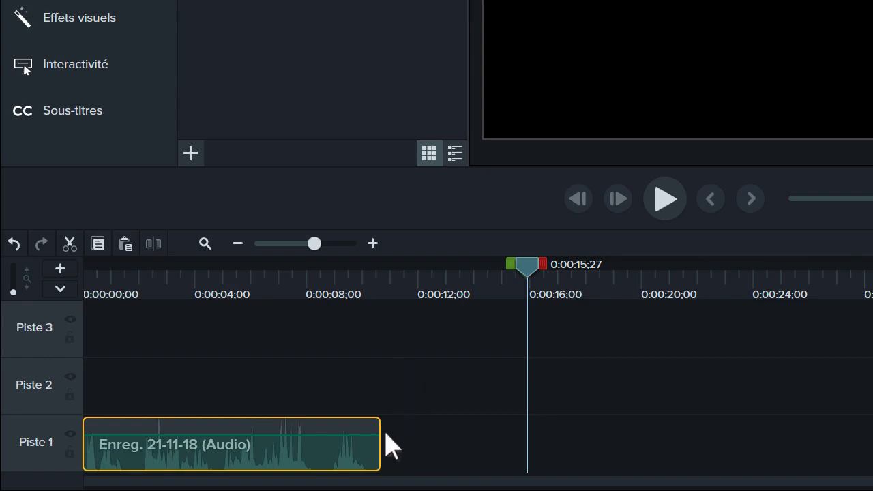
- Extend the Piste 1 audio clip to 0:00:15;27, and trim the ends of the screen and audio clips together to about 10.5 seconds
left_click_drag(380, 443, 526, 444)
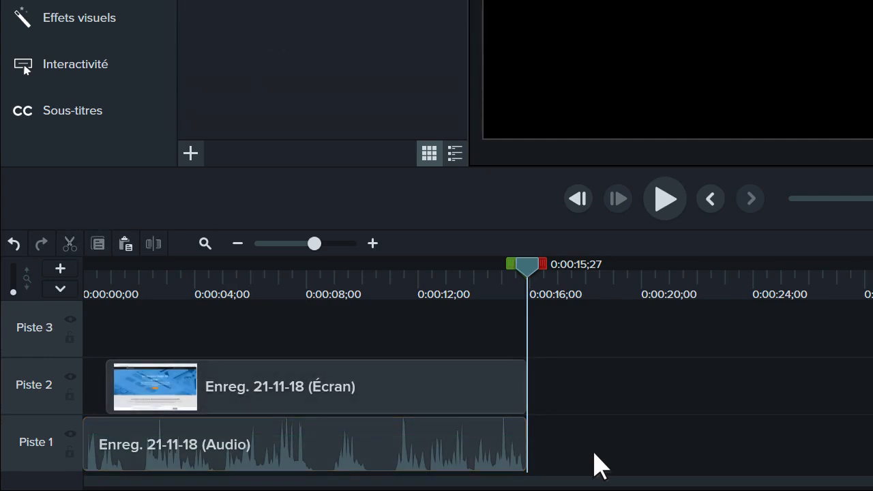
left_click_drag(595, 453, 427, 390)
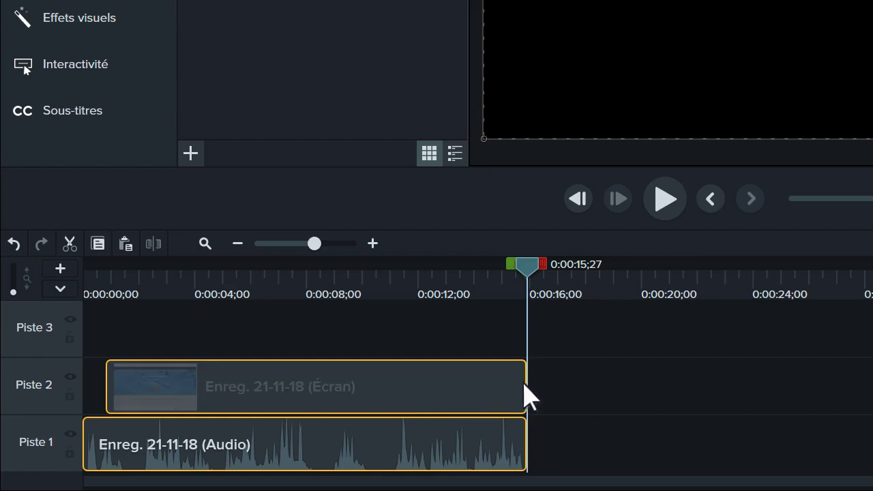
left_click_drag(526, 386, 377, 384)
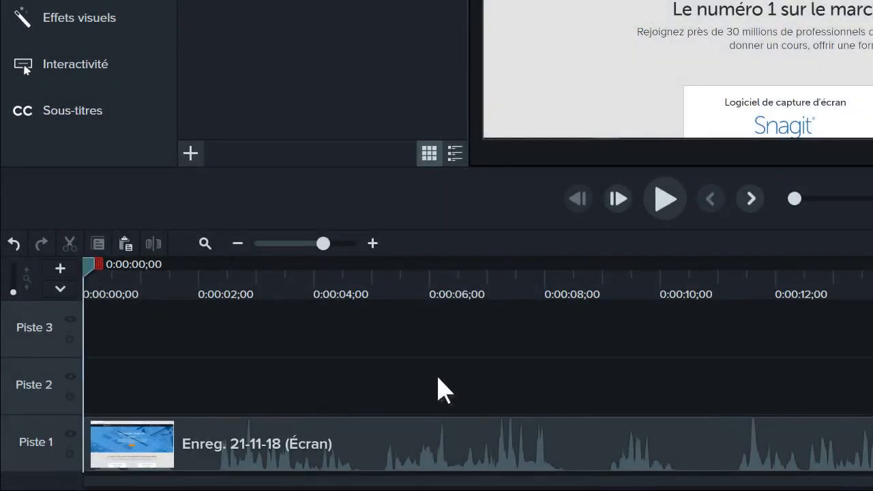
- Split the screen recording on Piste 1 at 0:00:08;18
left_click(410, 430)
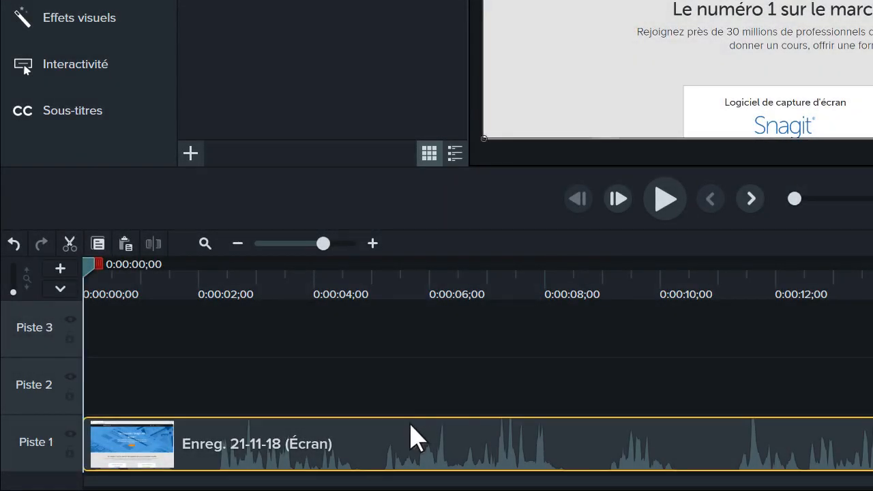
left_click(582, 277)
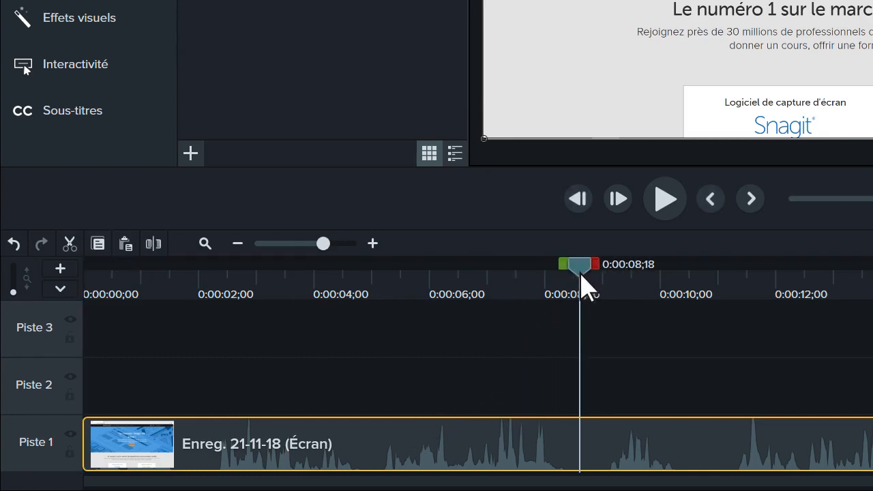
left_click(154, 246)
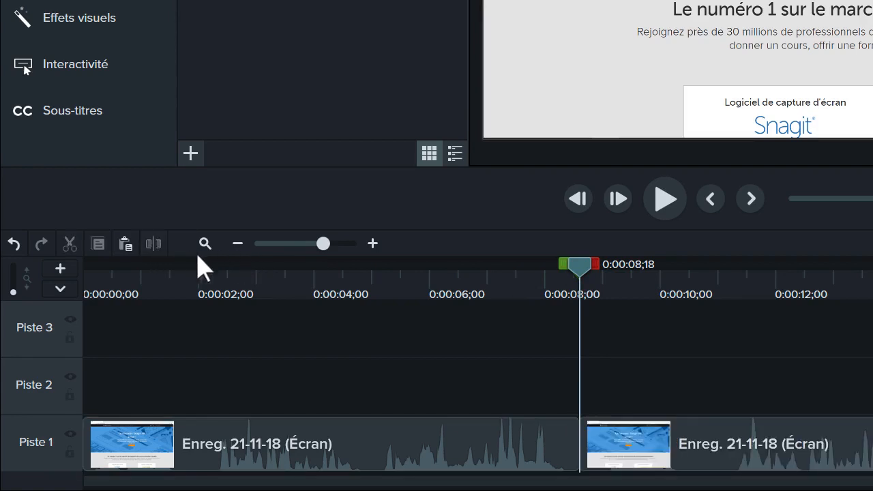
- Split the first segment of the screen recording on Piste 1 at 0:00:04;27
left_click(367, 292)
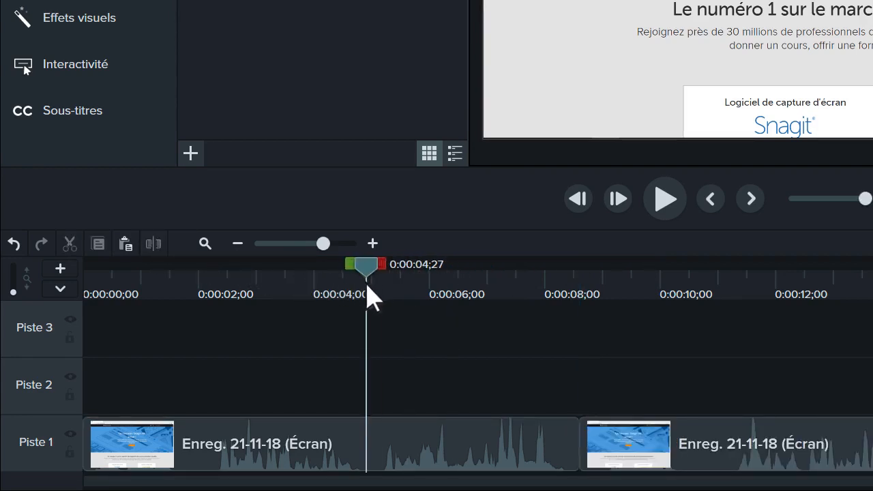
left_click(417, 443)
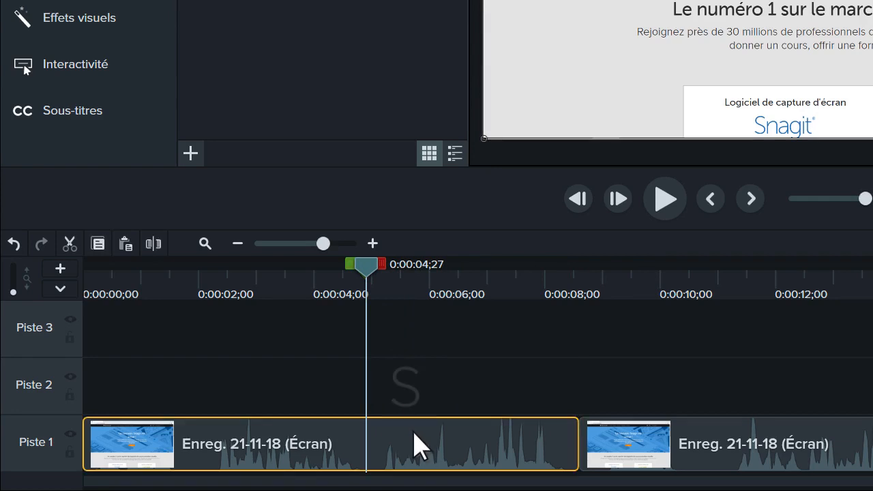
key("s")
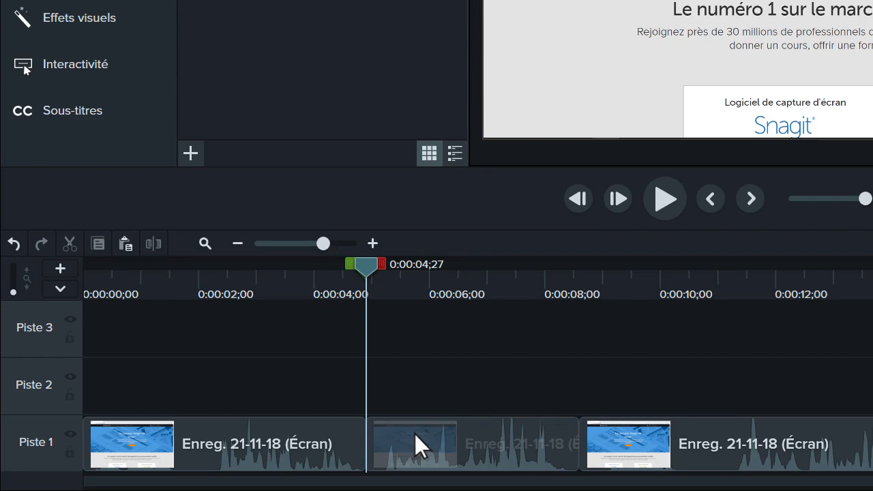
left_click_drag(415, 434, 414, 378)
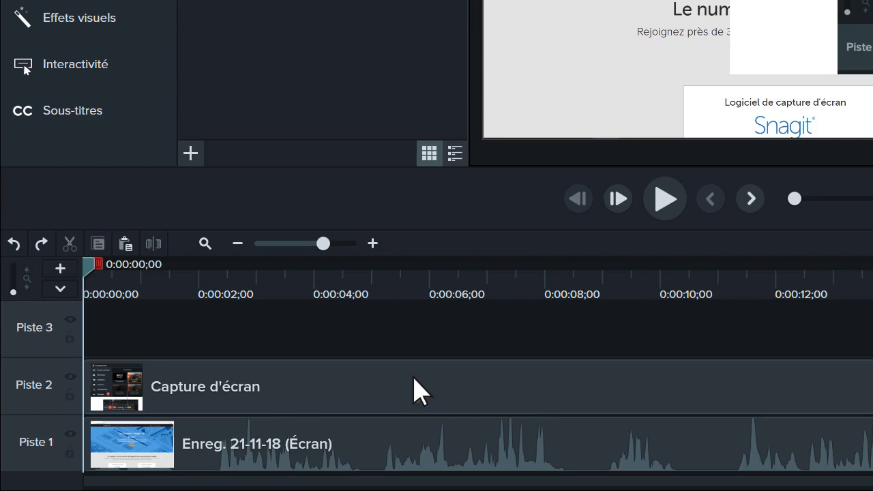
- Split the clips on both tracks at 0:00:04;26 and open a gap by shifting everything after it to 0:00:06;04
left_click(365, 283)
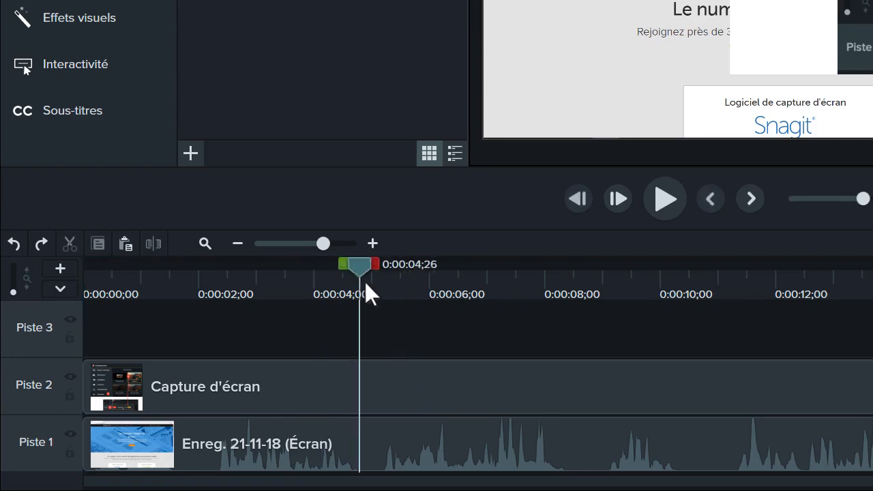
key("shift")
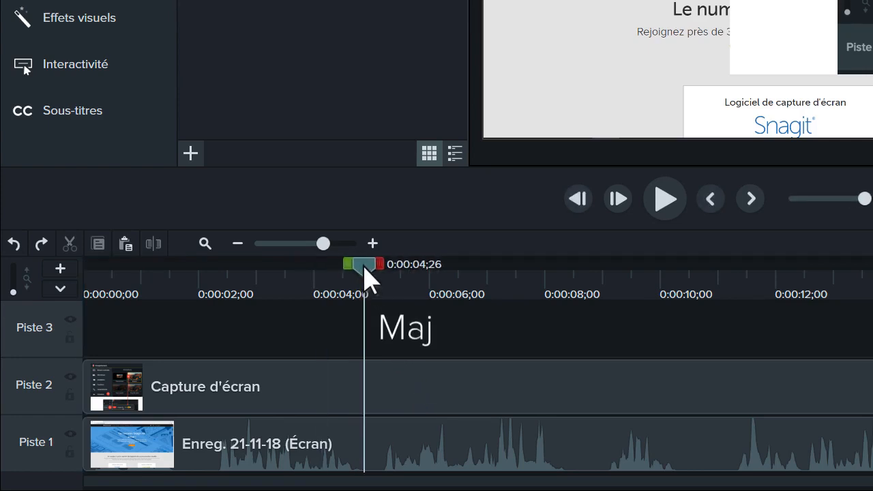
left_click_drag(365, 268, 441, 270)
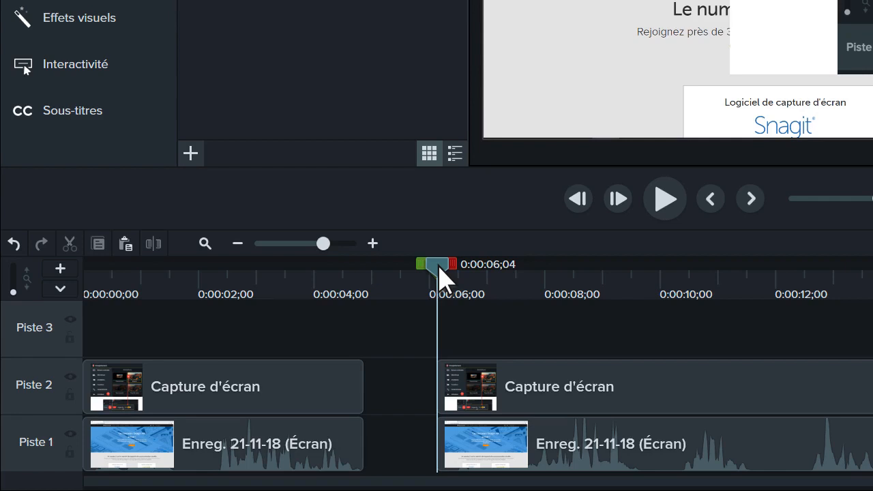
- Insert empty time at 0:00:00;00, shifting the clips on both tracks later
left_click_drag(439, 265, 83, 268)
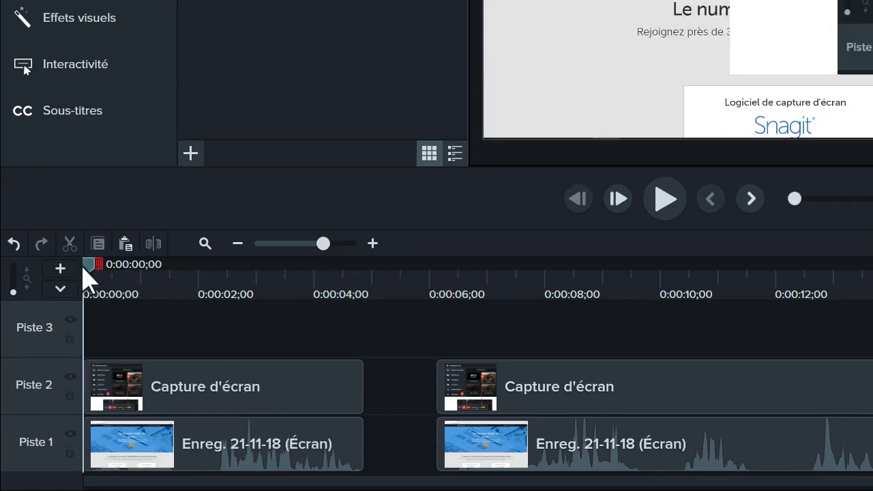
key("shift")
left_click_drag(83, 268, 160, 268)
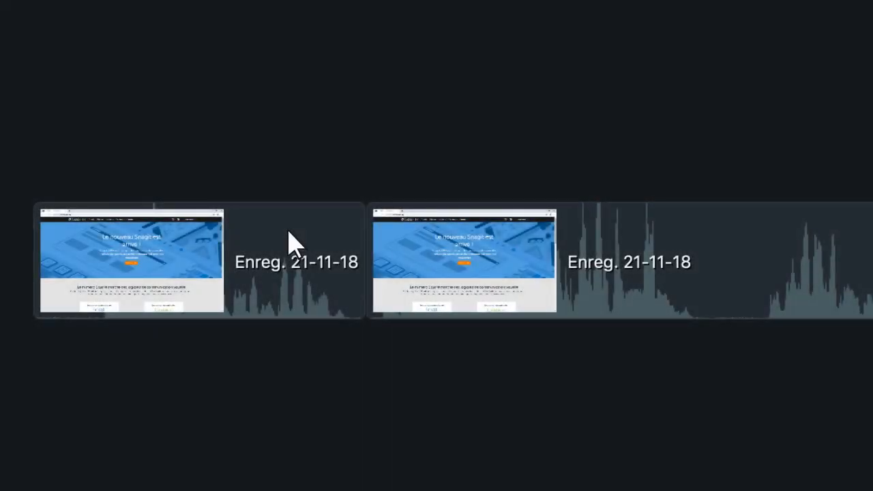
- Stitch the two adjacent Enreg. 21-11-18 segments on Piste 1 into a single clip
left_click(290, 231)
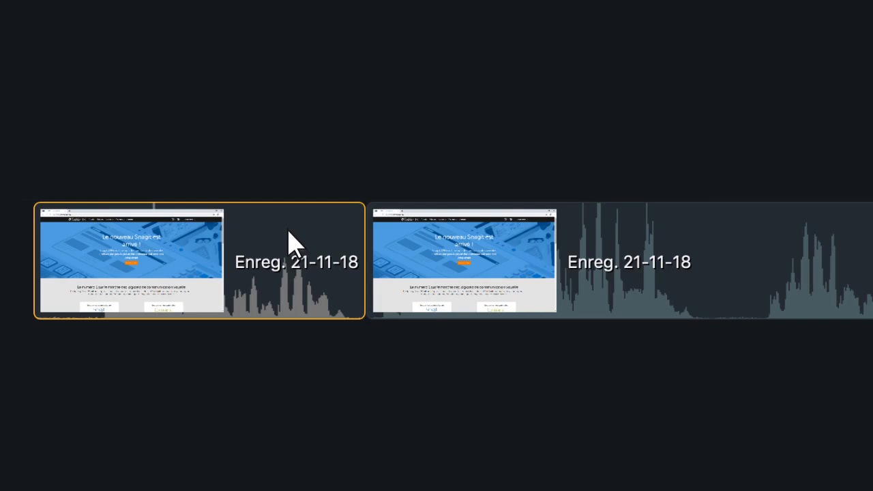
left_click(452, 237, "shift")
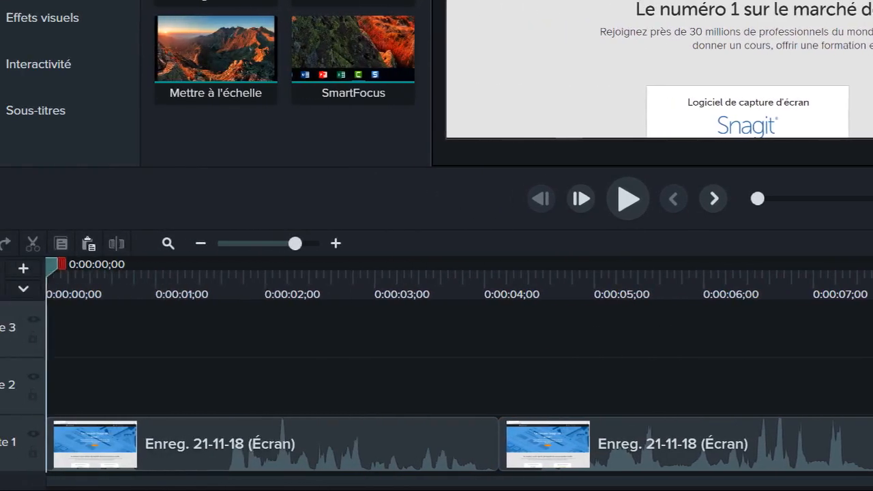
left_click_drag(441, 370, 613, 457)
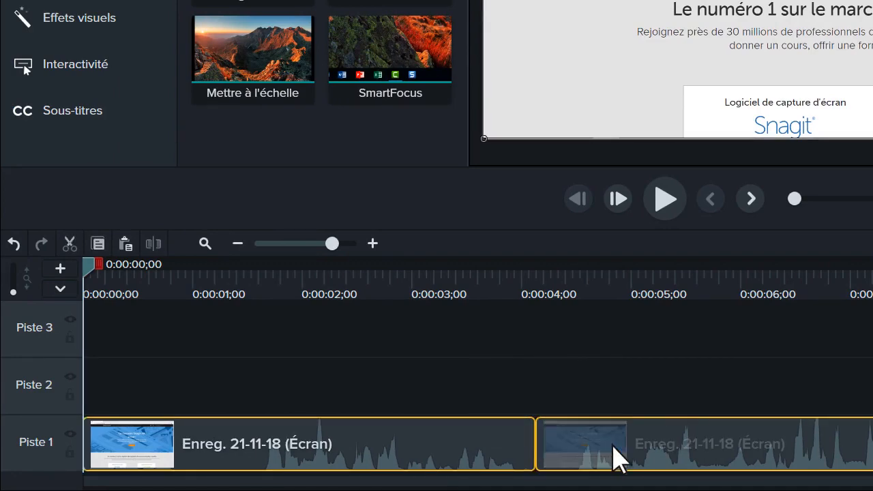
right_click(616, 459)
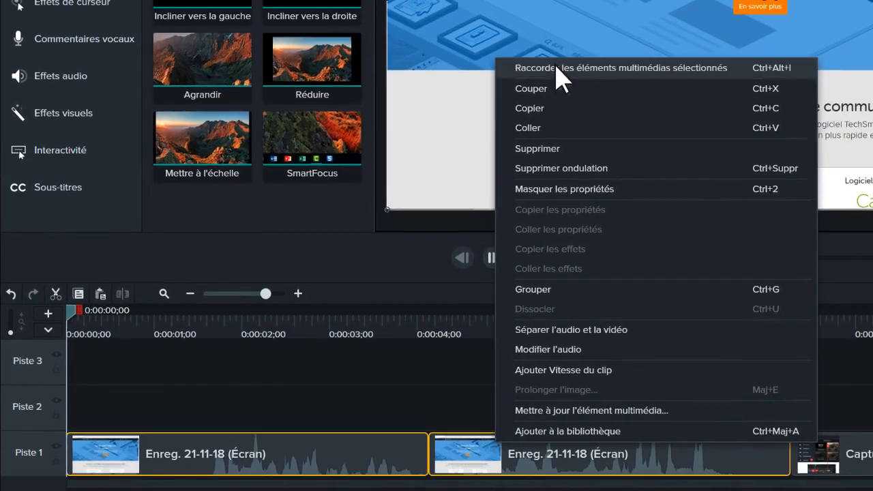
left_click(557, 68)
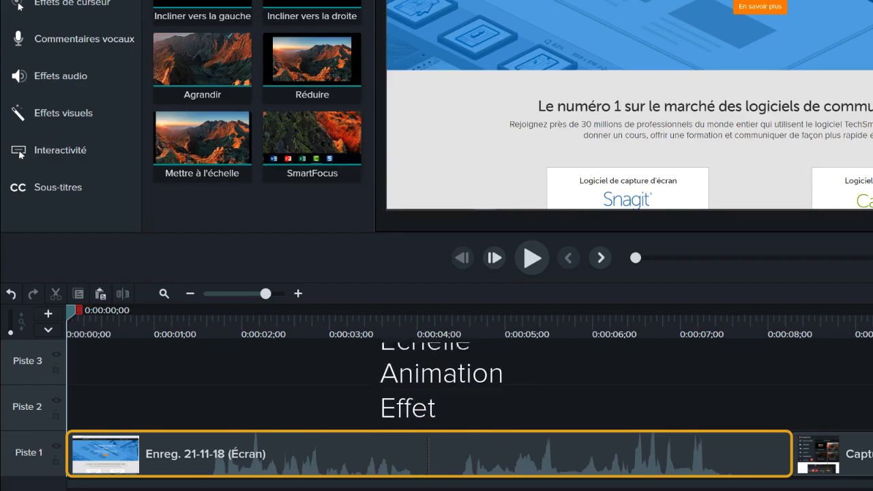
- Add the Mettre à l'échelle animation to the stitched clip, starting at 0:00:02;21, and extend its end past the stitch
left_click_drag(220, 172, 392, 455)
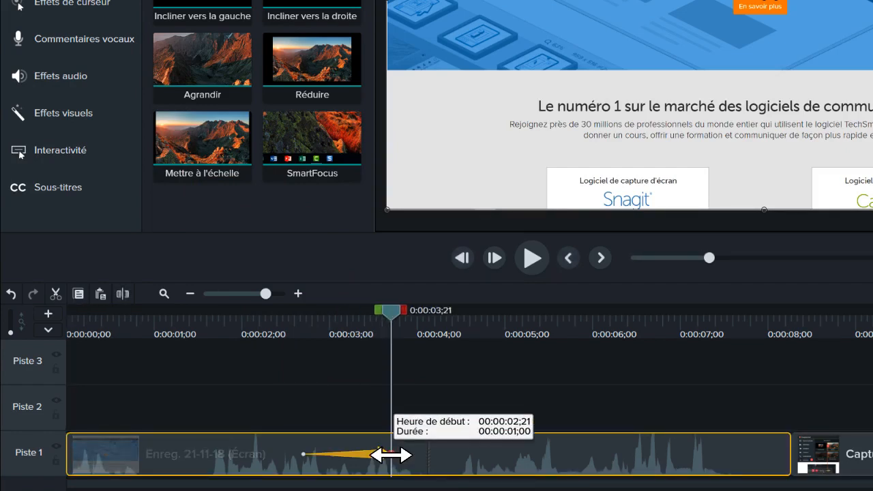
left_click_drag(391, 454, 517, 454)
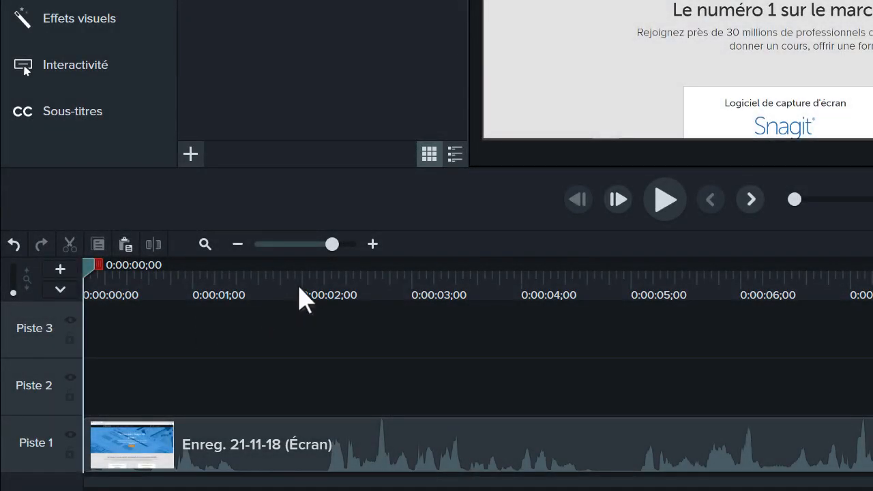
- Cut the range from 0:00:02;00 to 0:00:03;10 out of the timeline
left_click(304, 292)
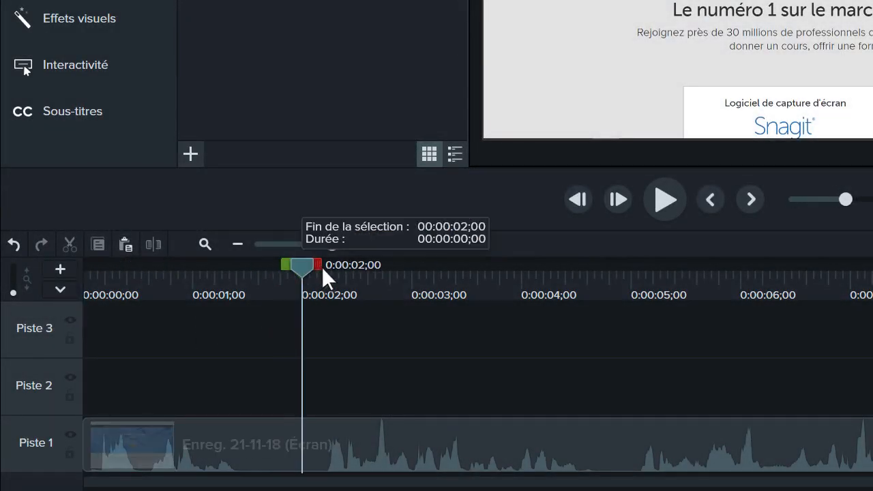
left_click_drag(322, 267, 465, 263)
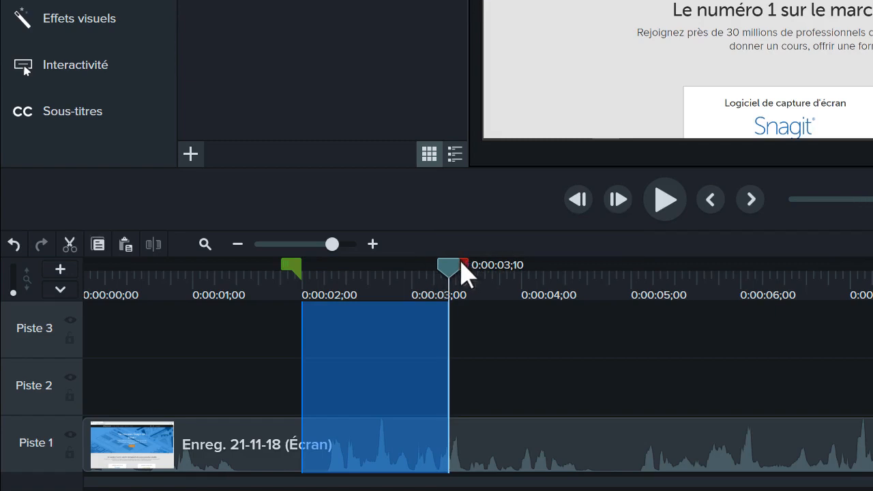
left_click(71, 247)
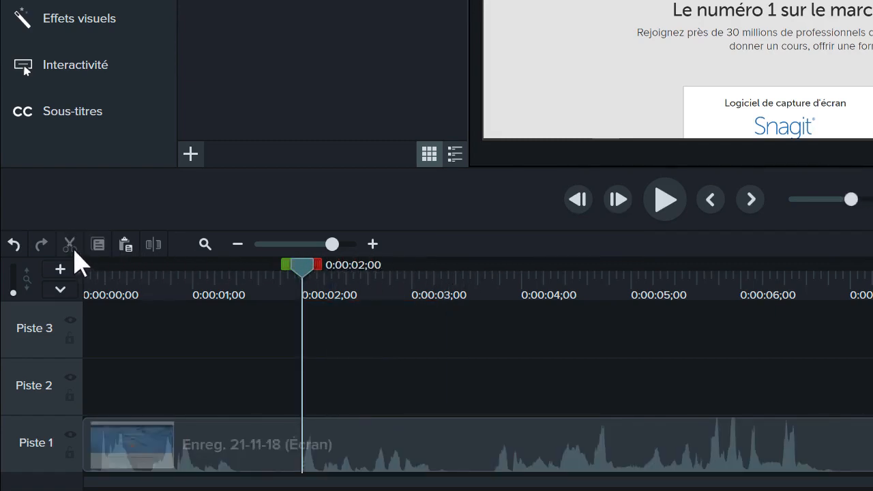
- Unstitch the Piste 1 screen recording at the join located at 0:00:02;00
left_click(234, 294)
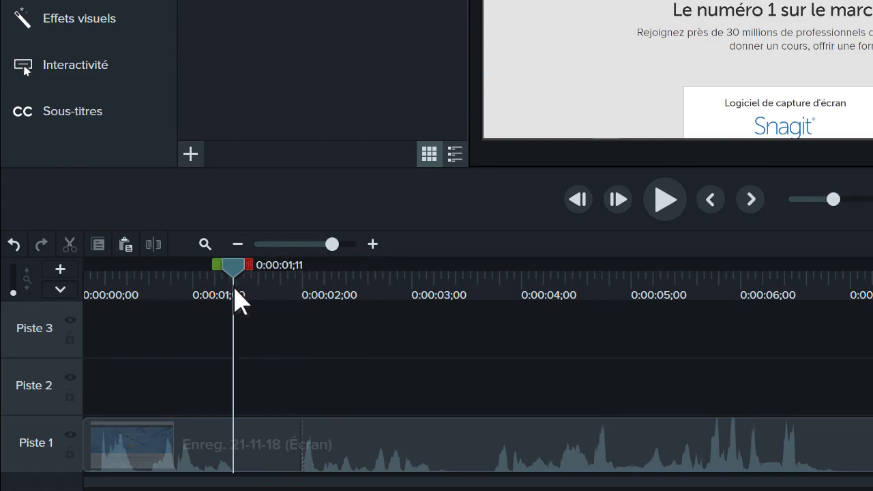
right_click(305, 436)
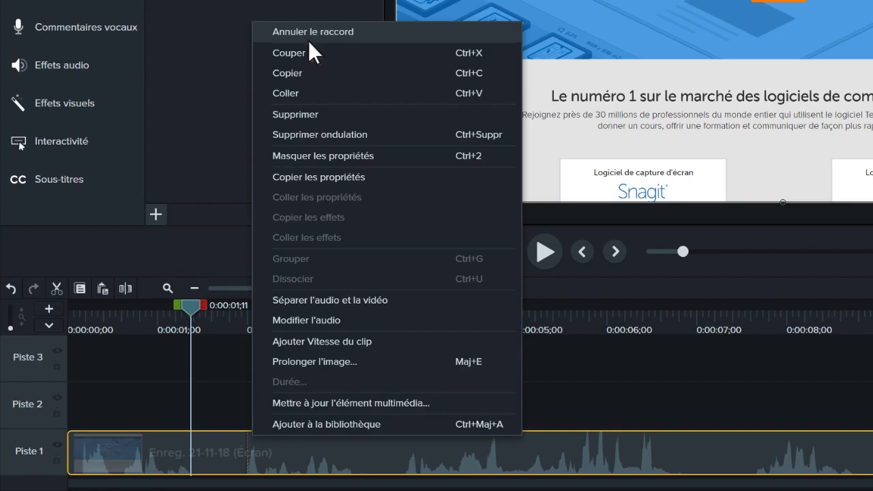
left_click(309, 41)
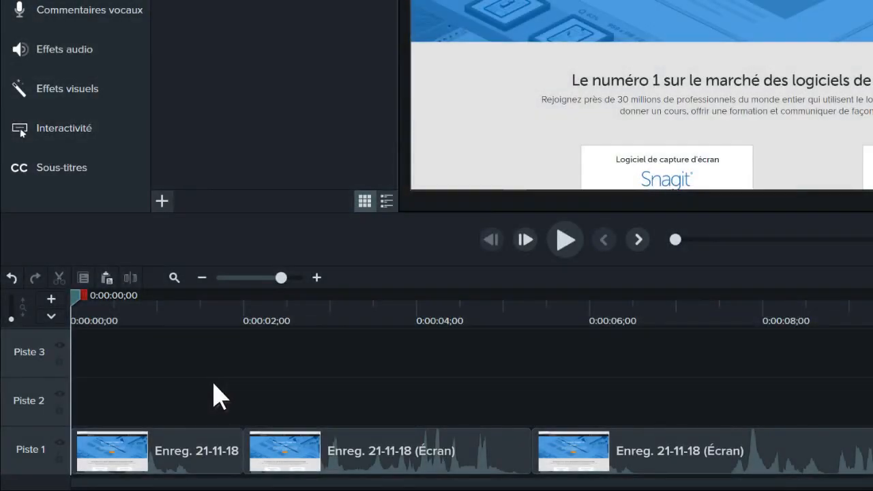
- Select the three screen recording clips on Piste 1 together and clear the selection
left_click_drag(214, 384, 601, 462)
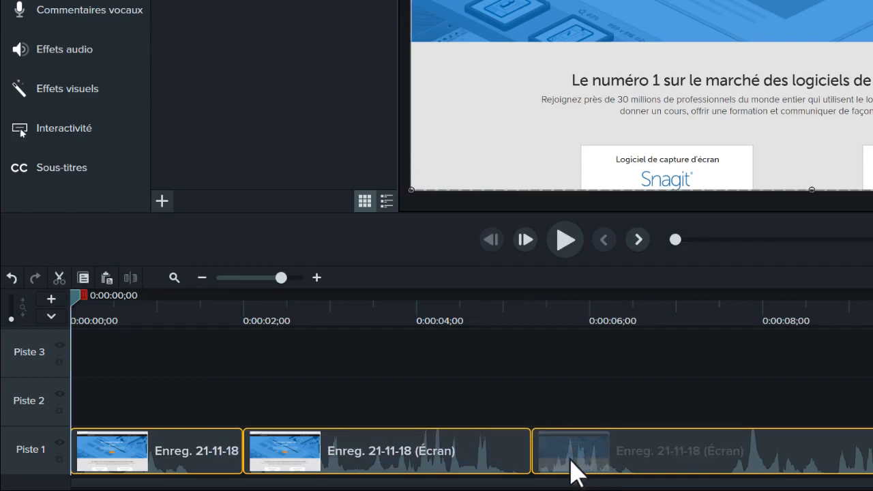
left_click_drag(130, 456, 110, 448)
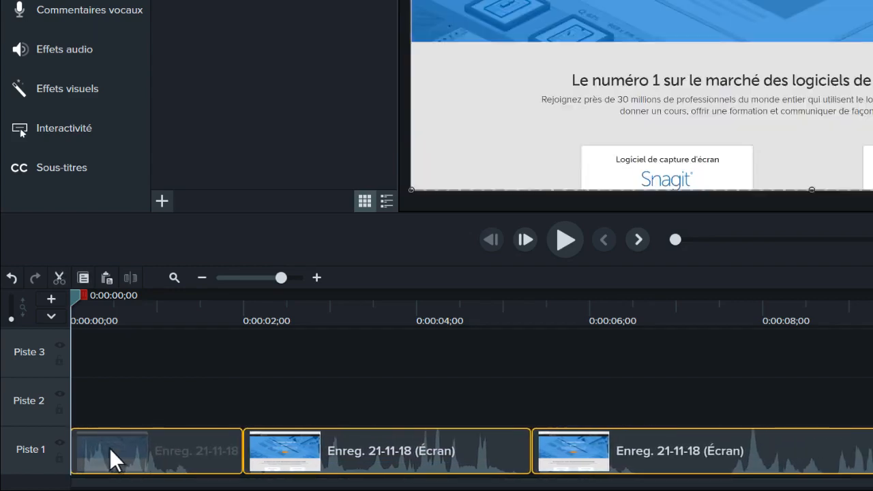
left_click(176, 405)
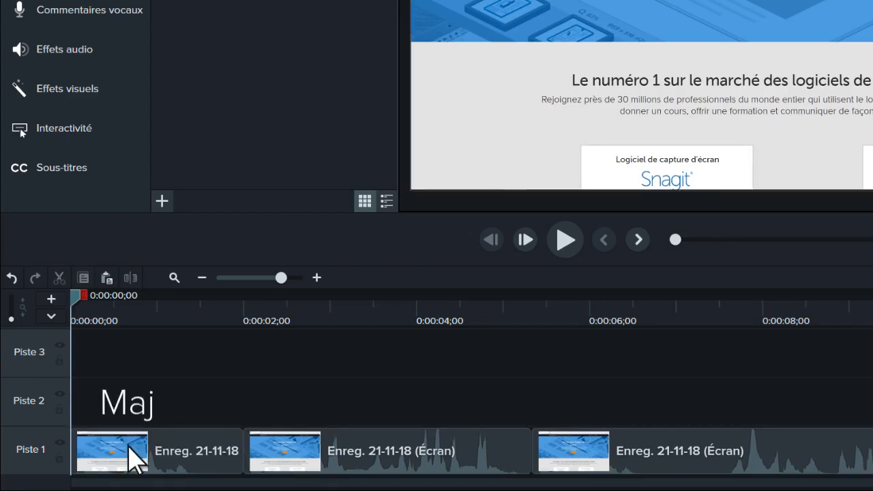
- Ripple-move the first clip on Piste 1, and select the first clips of Piste 1 and Piste 2 together
mouse_move(130, 447)
left_mouse_down()
mouse_move(301, 448)
mouse_move(301, 401)
mouse_move(116, 400)
mouse_move(116, 447)
left_mouse_up()
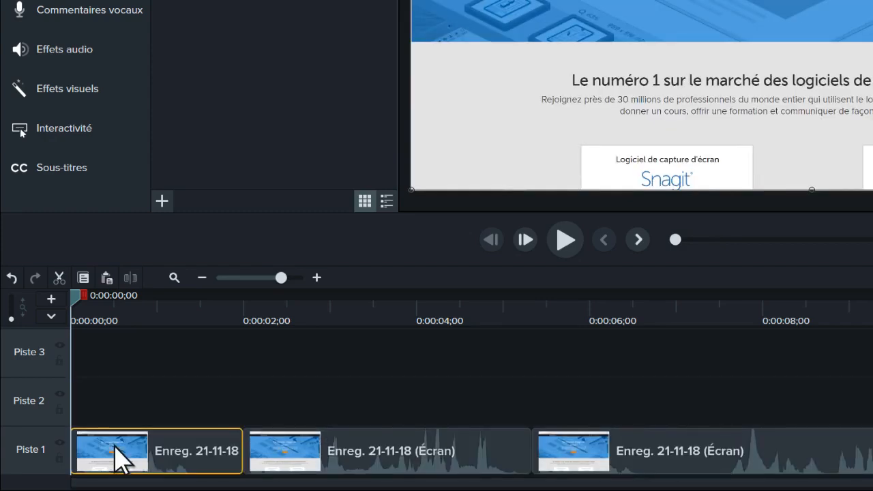
left_click(105, 347)
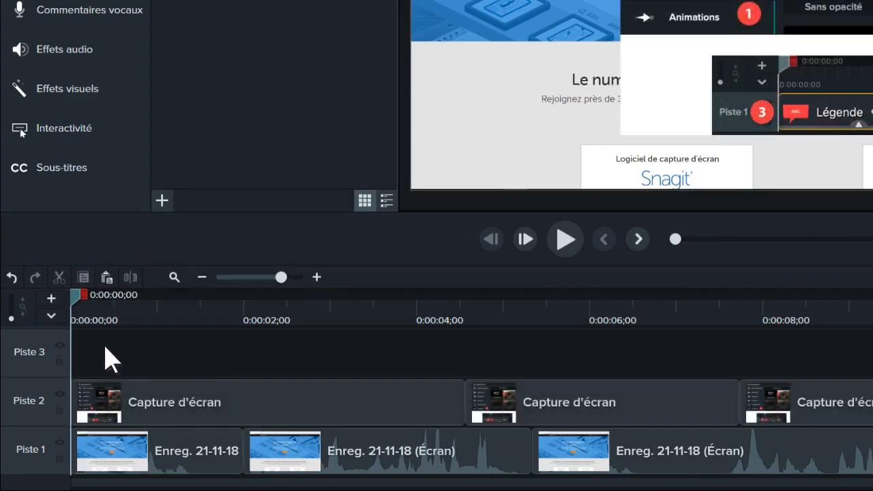
left_click_drag(109, 352, 172, 468)
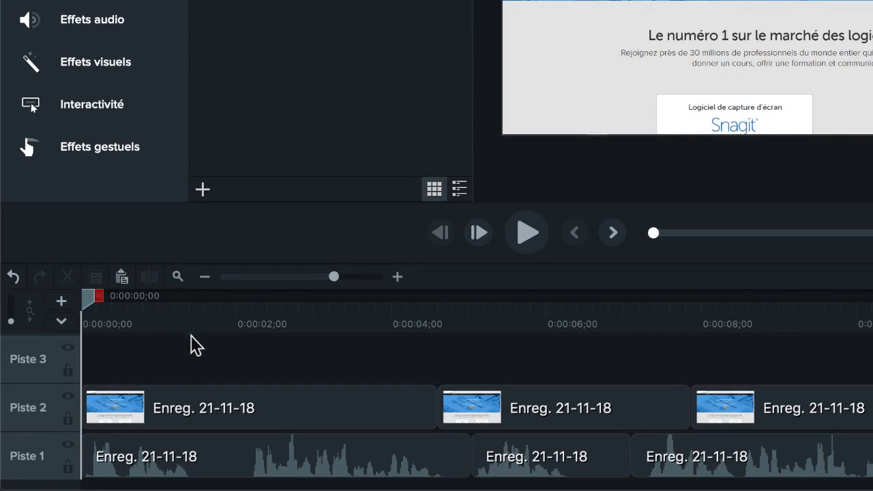
- Ripple-move the first Enreg. 21-11-18 clip on Piste 2 along with the clips after it
left_click(226, 412)
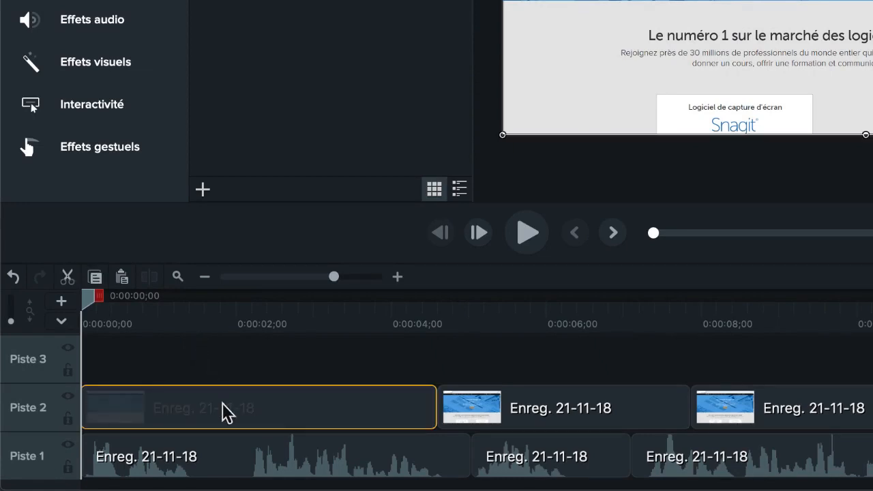
mouse_move(227, 412)
left_mouse_down()
mouse_move(383, 412)
mouse_move(378, 405)
mouse_move(222, 403)
left_mouse_up()
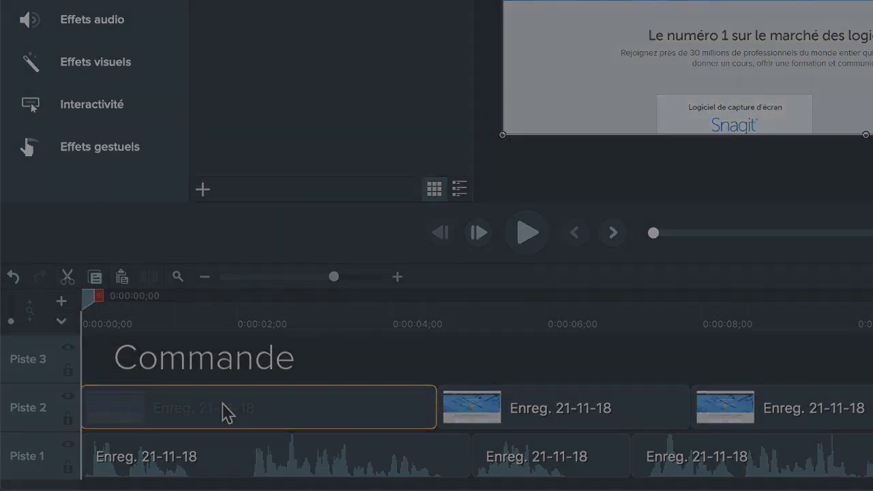